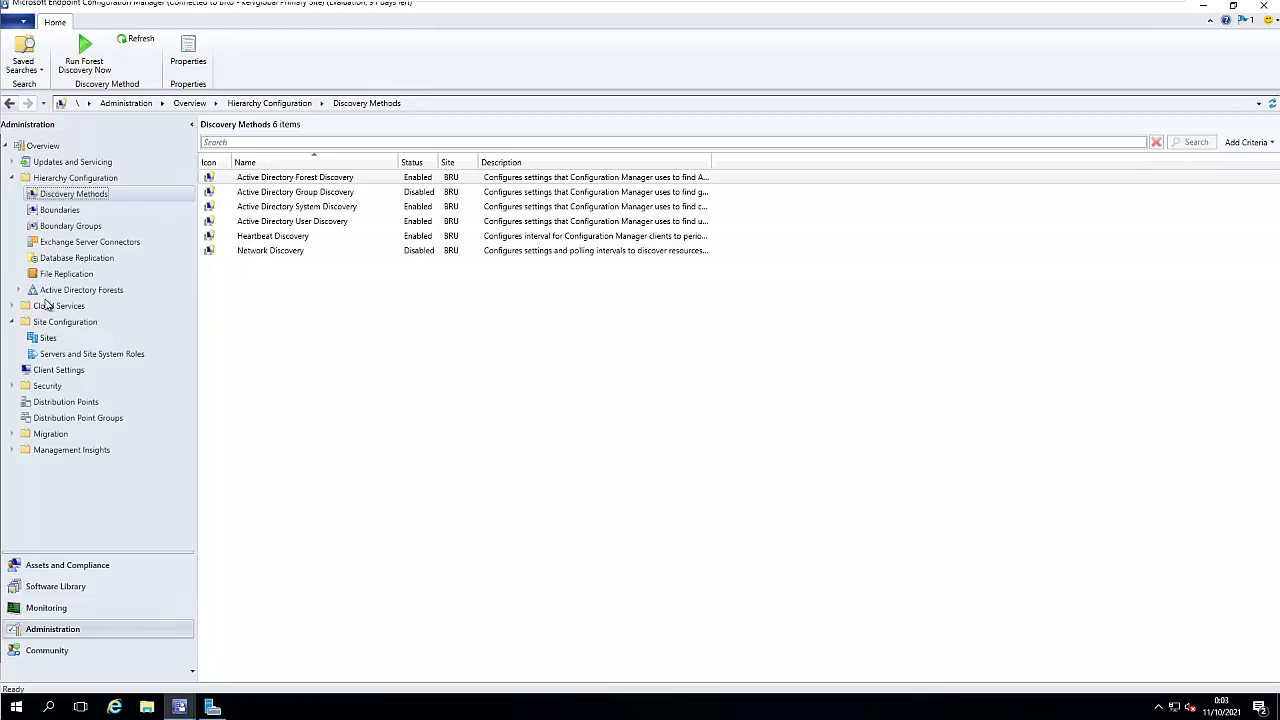
List the Active Directory Forests and bring up the actions for the kelvglobal.com forest.
click(75, 291)
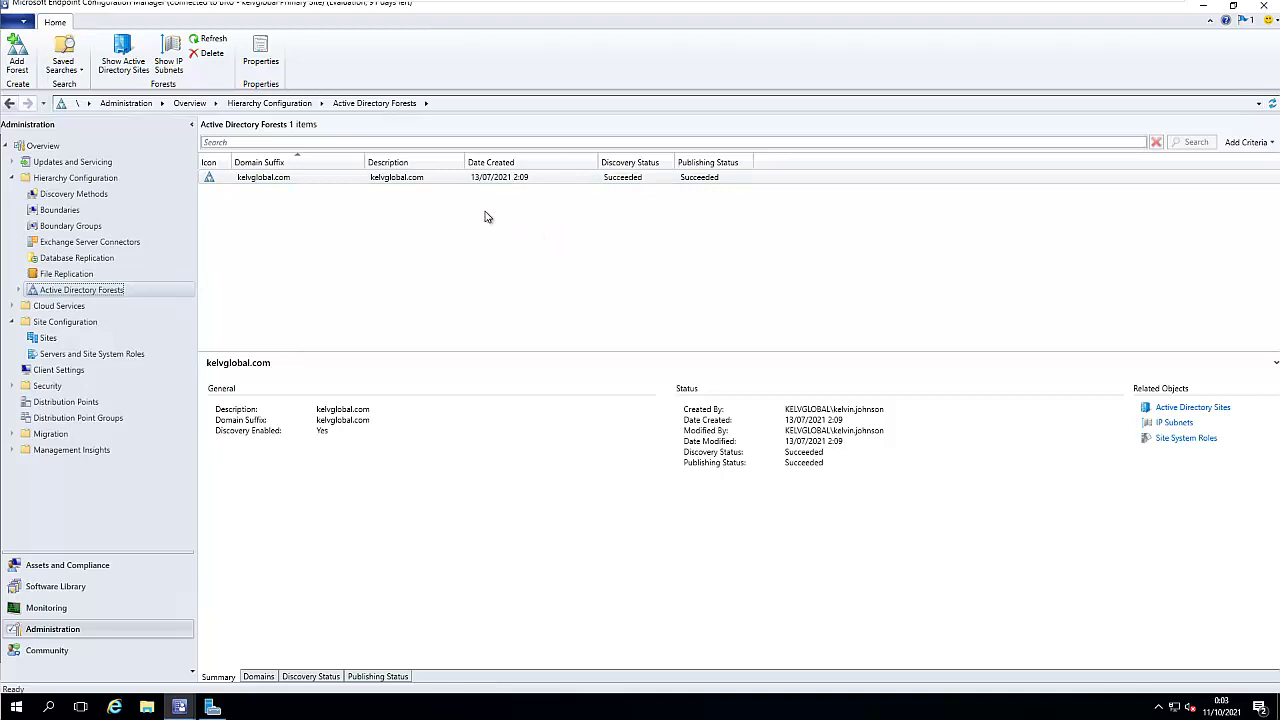
right_click(284, 181)
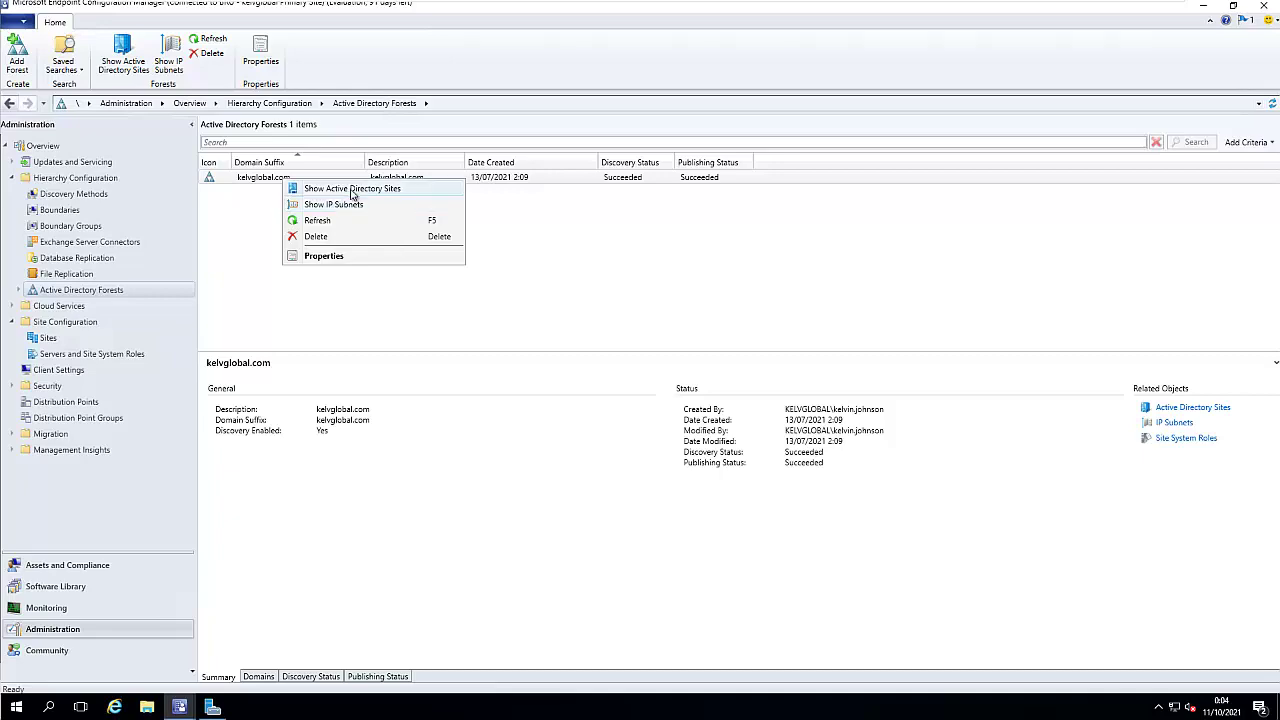
Show kelvglobal.com's sites, select Default-First-Site-Name, then return to the Active Directory Forests list.
click(348, 191)
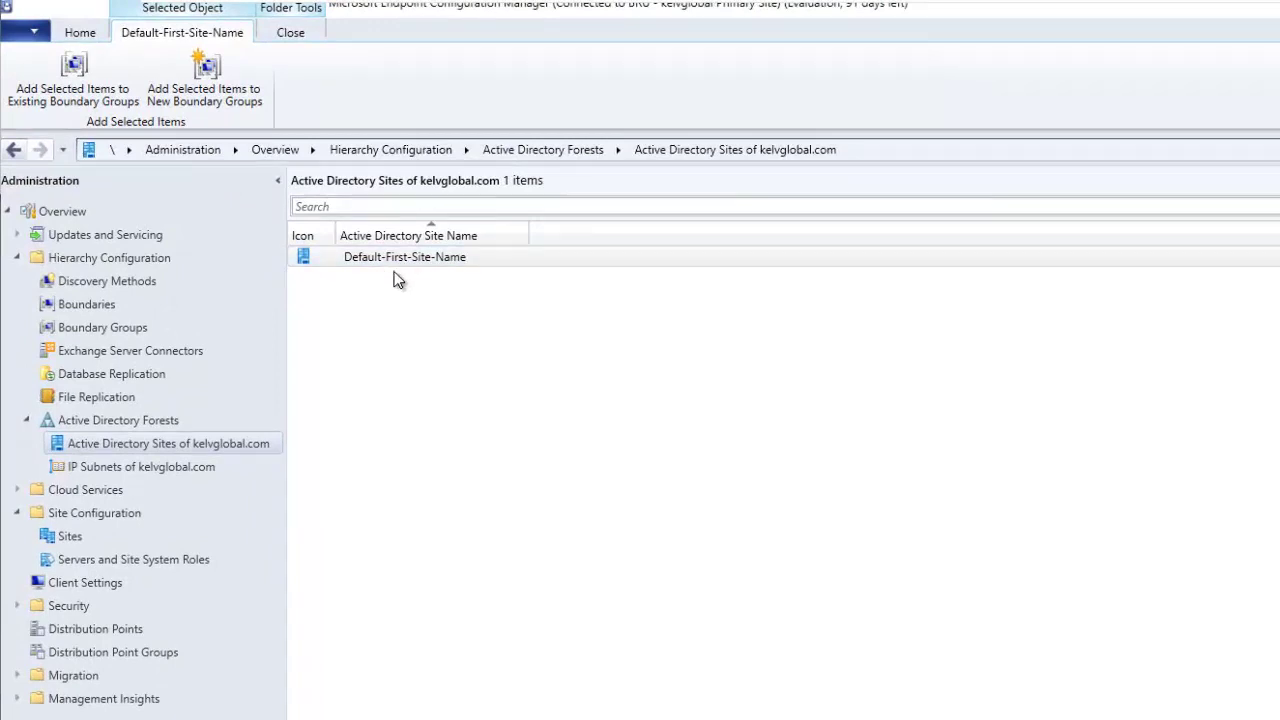
click(404, 266)
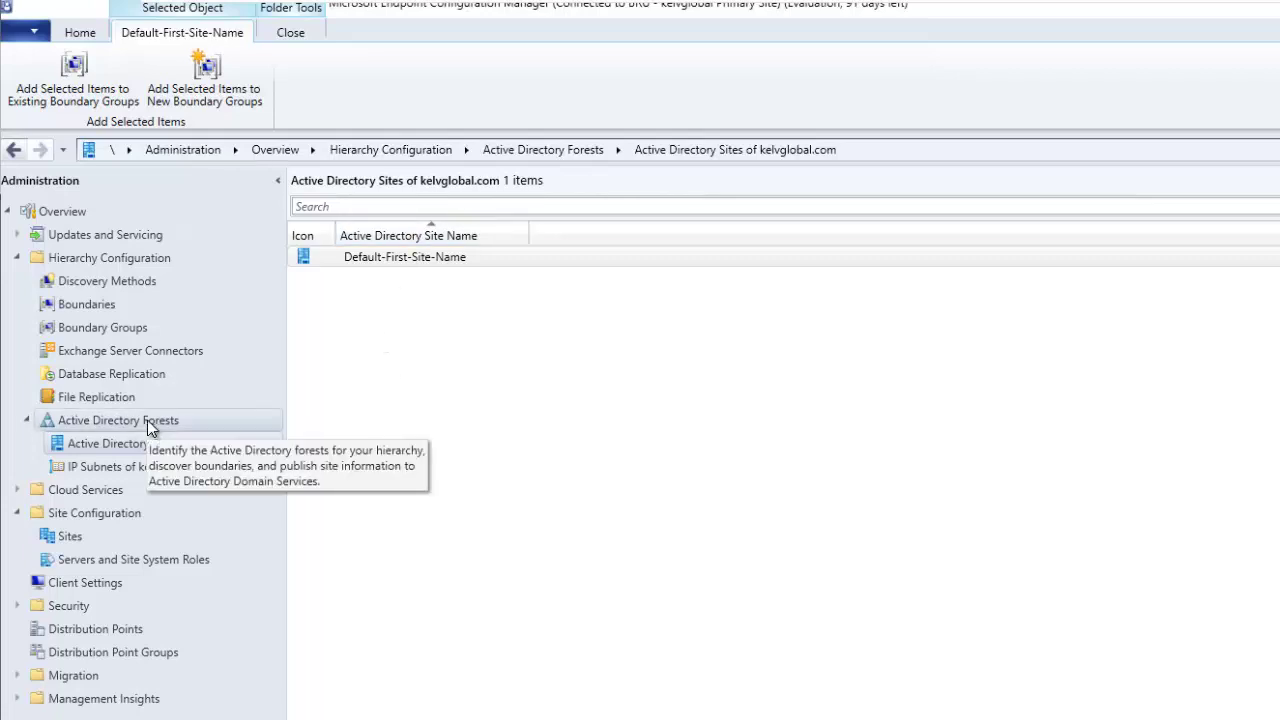
click(400, 257)
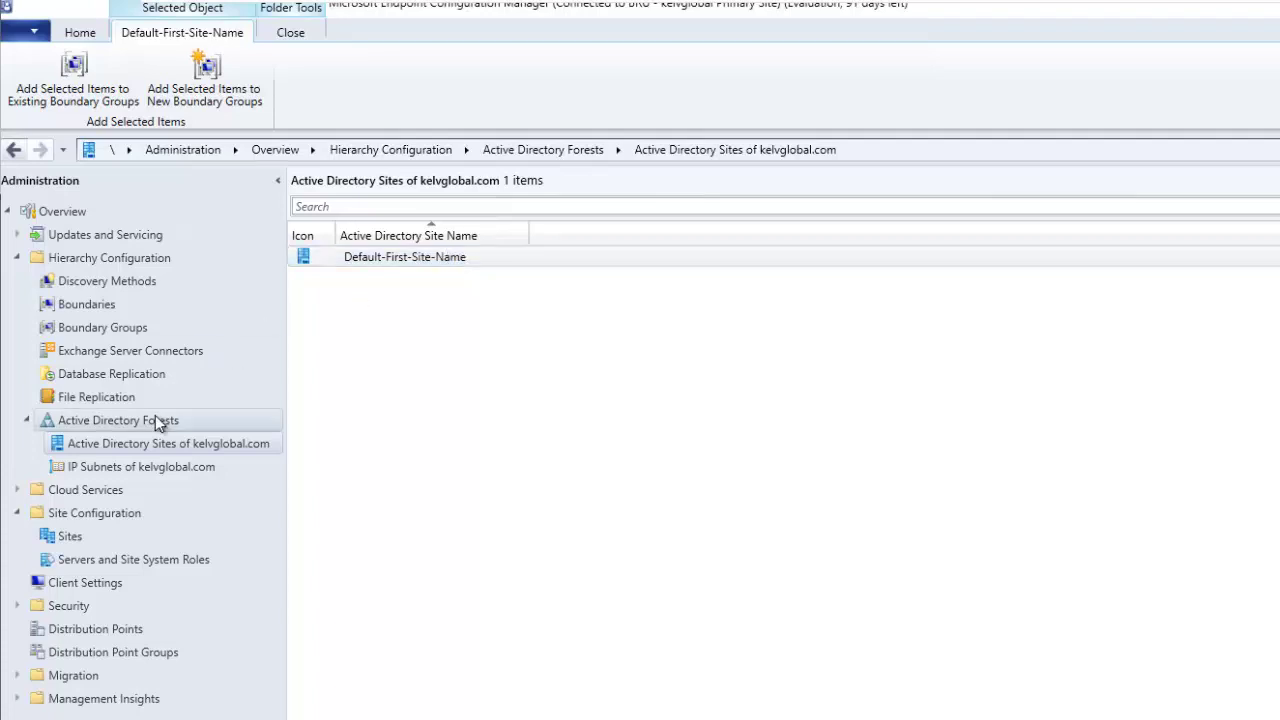
click(155, 419)
right_click(432, 263)
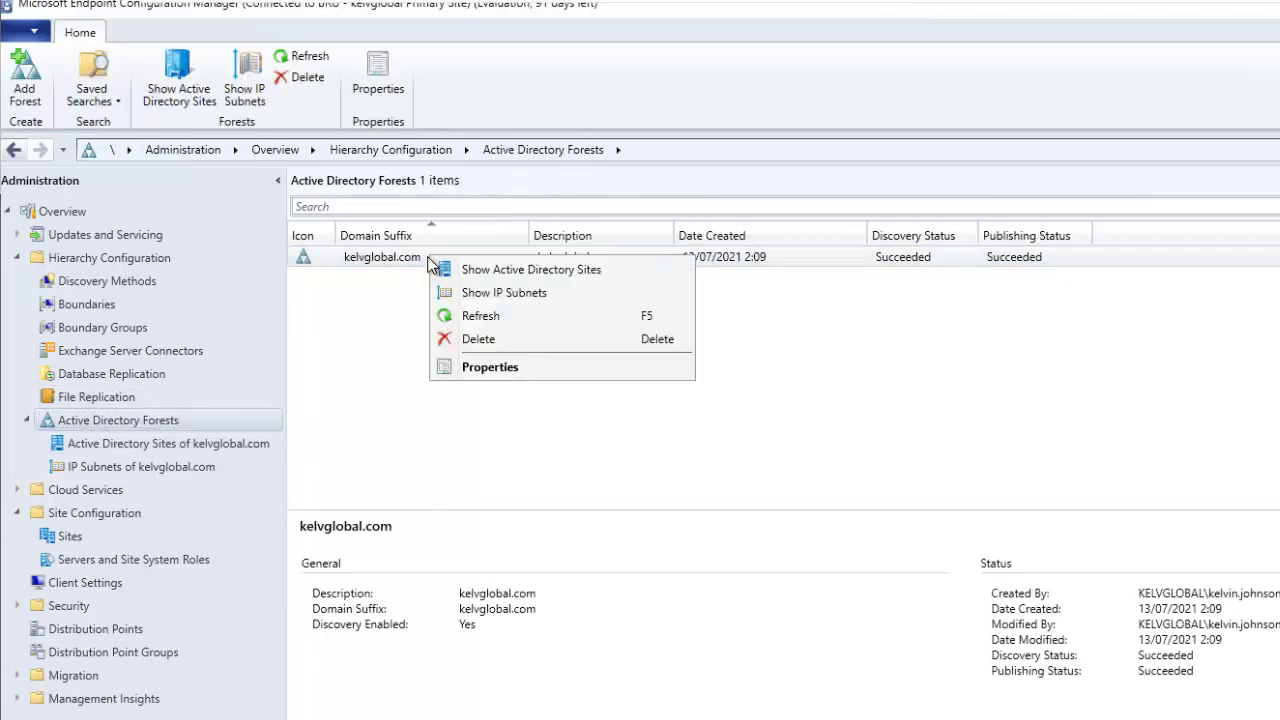
click(491, 368)
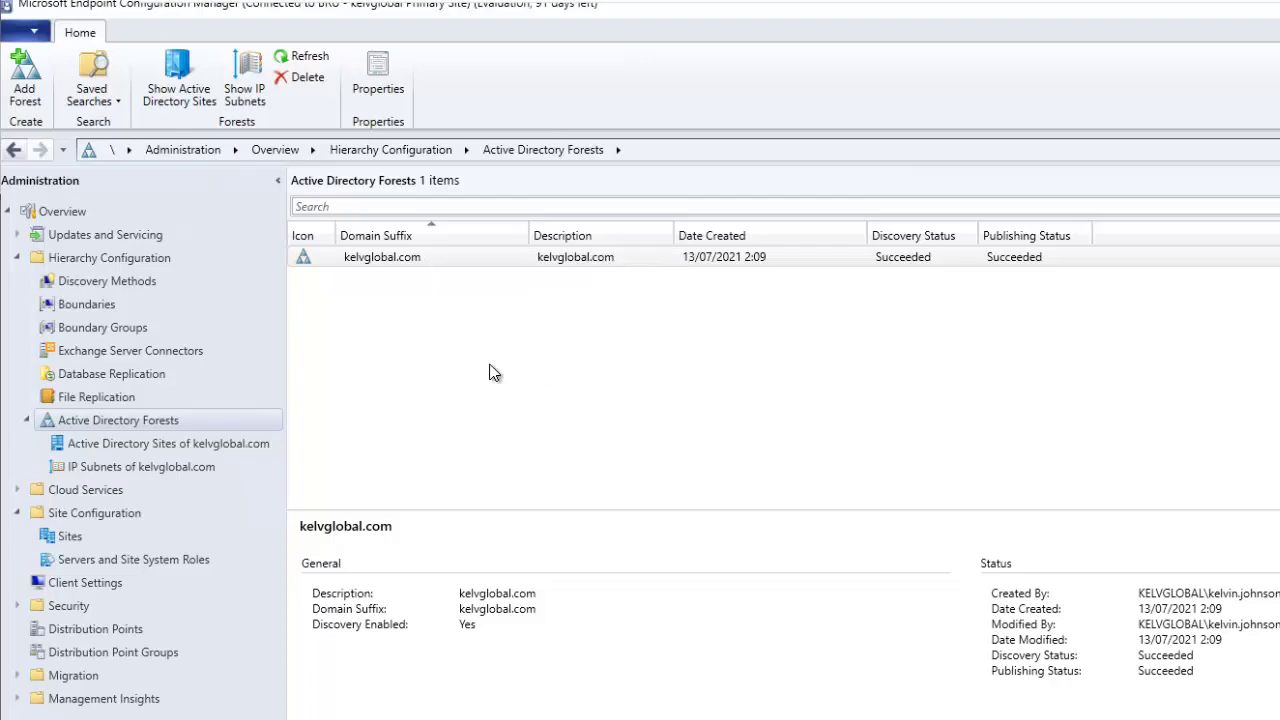
drag(925, 235, 810, 225)
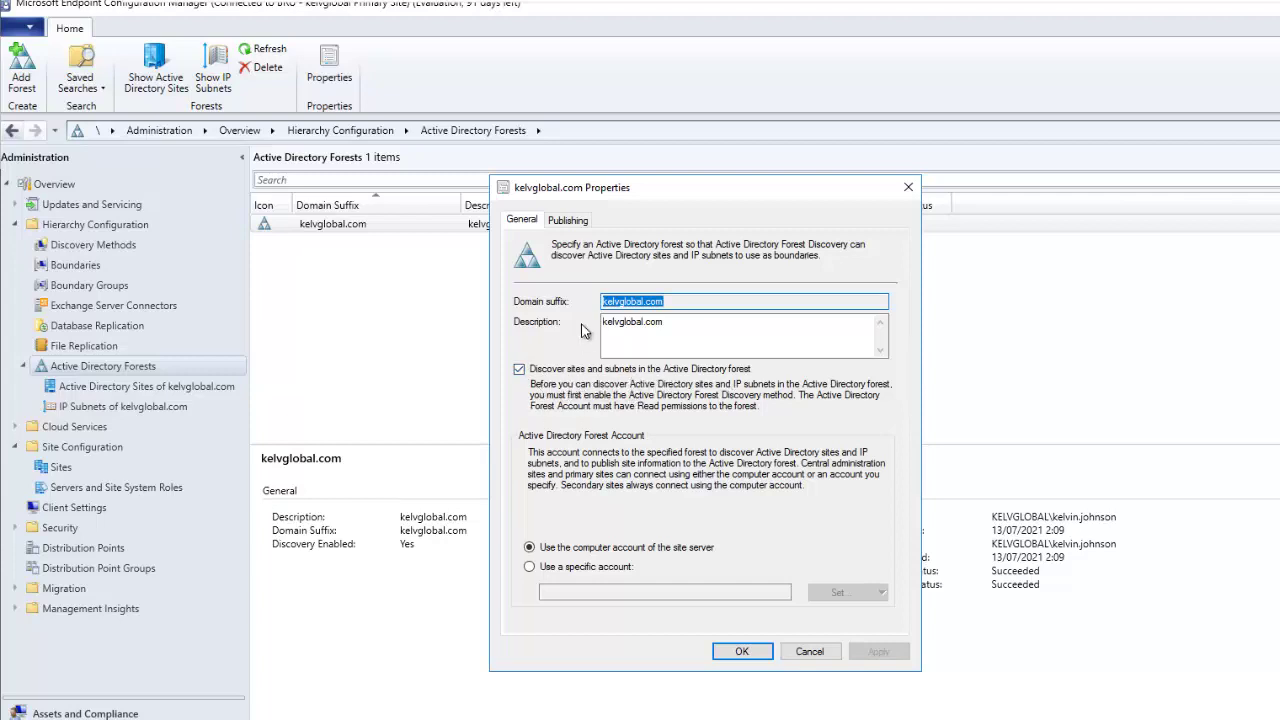
click(577, 225)
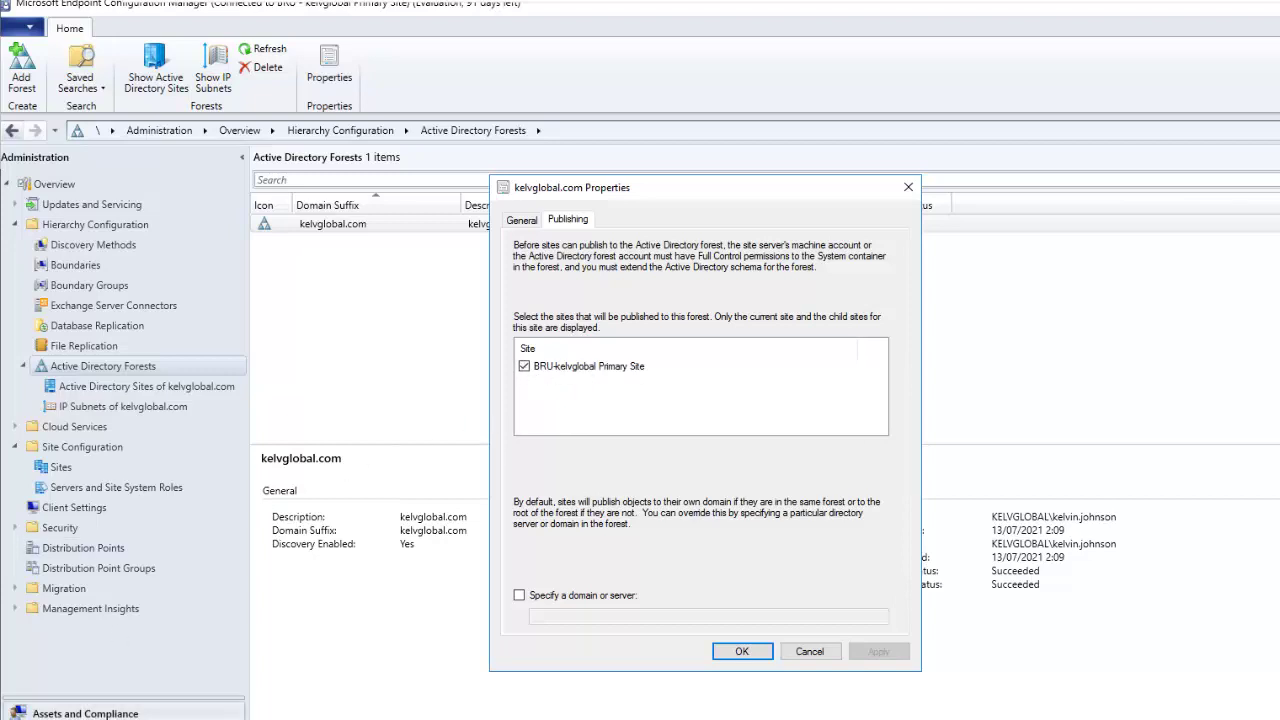
click(741, 652)
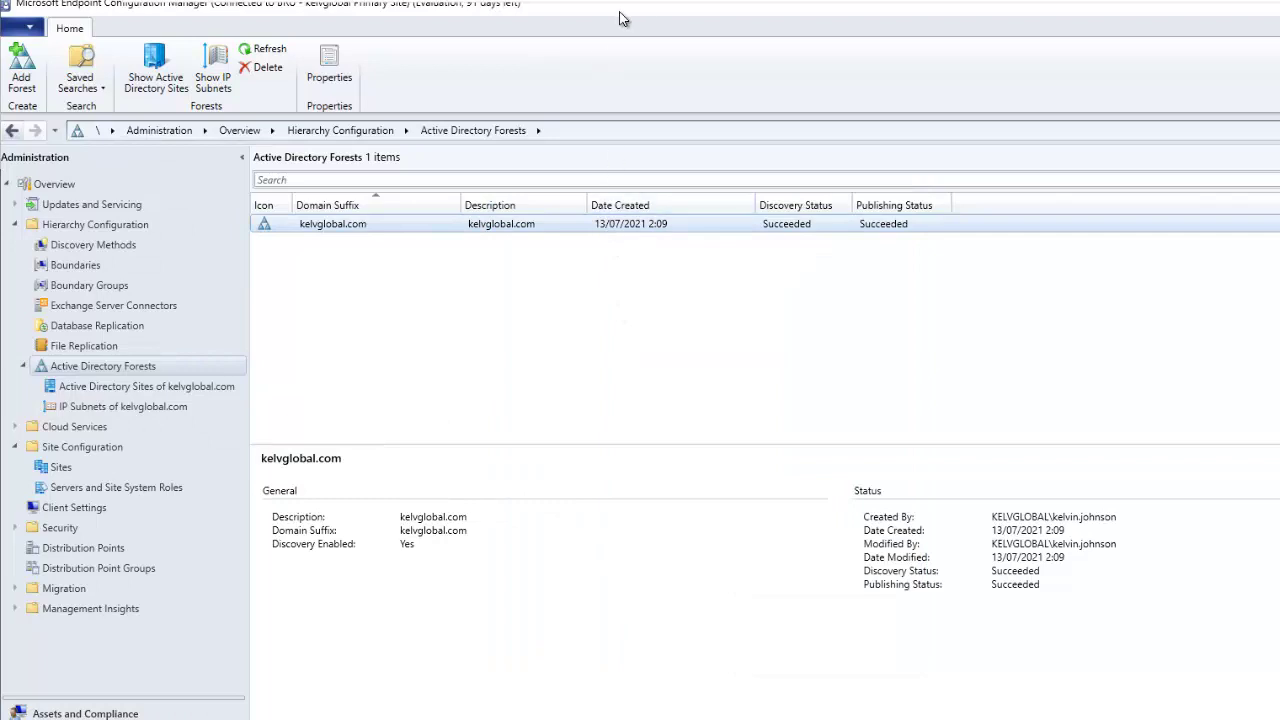
Switch to the BRU-DC01 domain controller virtual machine showing Active Directory Users and Computers.
mouse_move(741, 36)
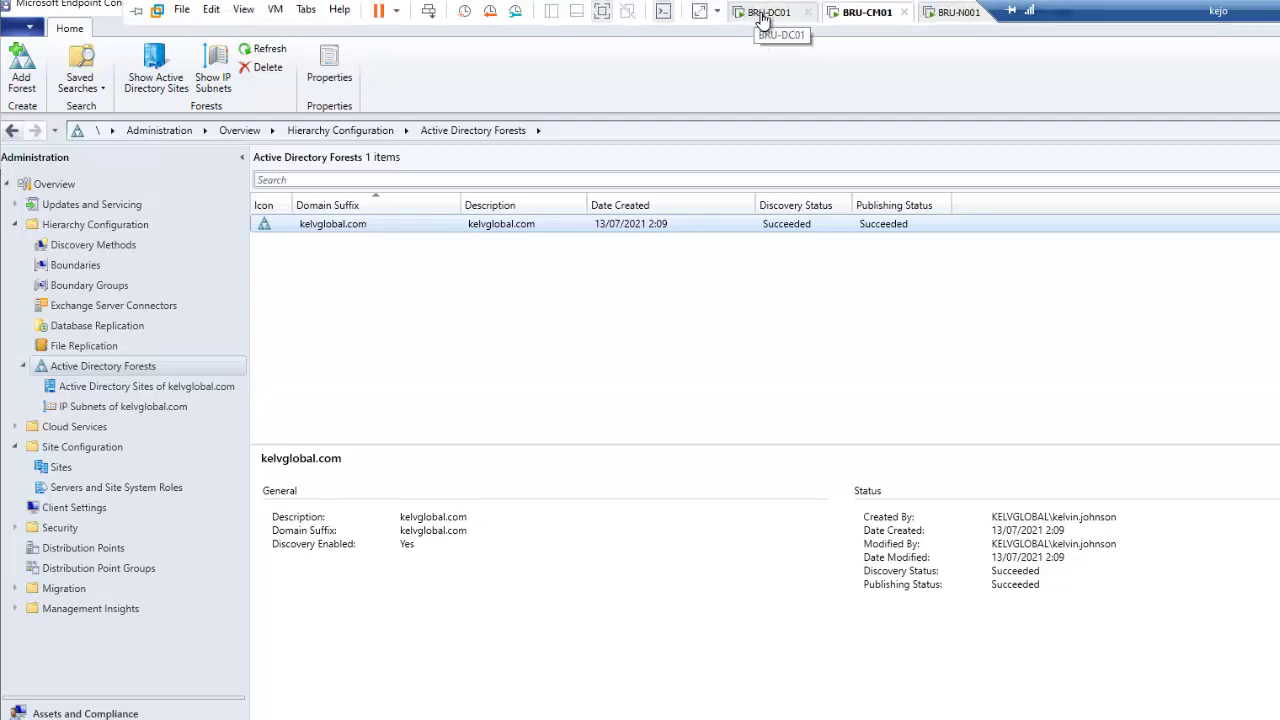
click(766, 12)
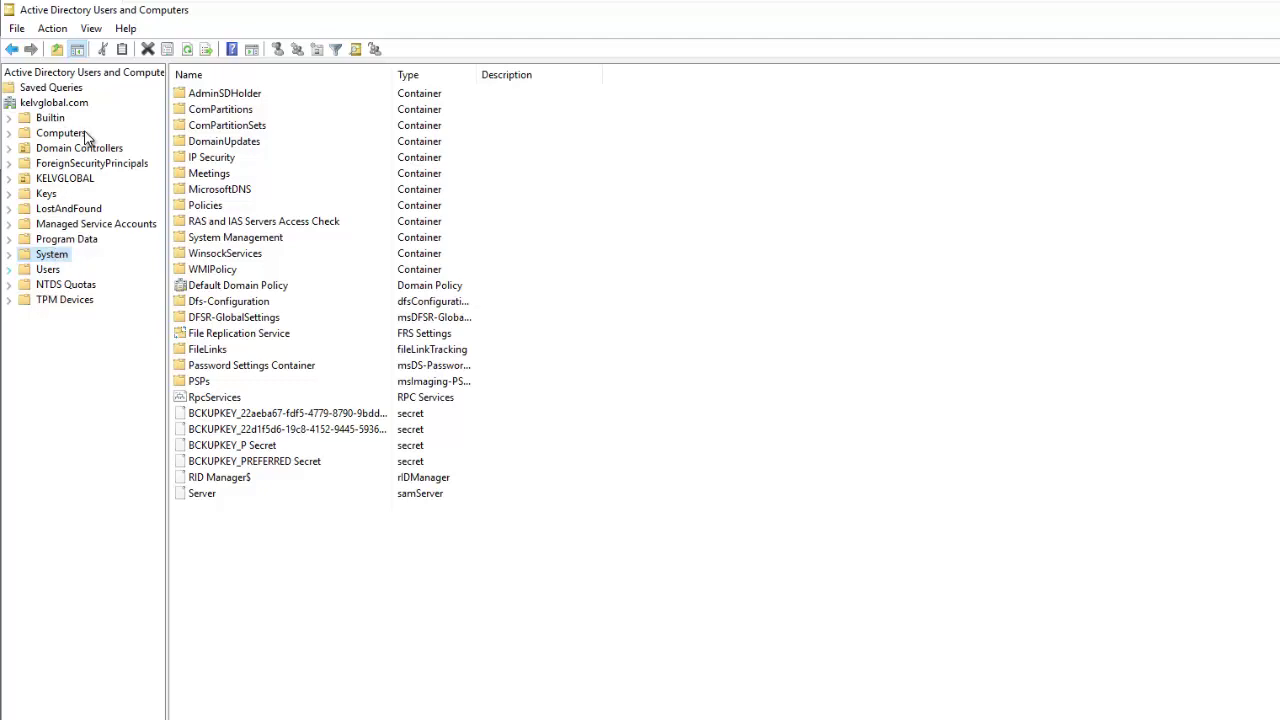
Toggle Advanced Features off and back on, then show the System > System Management container.
click(92, 30)
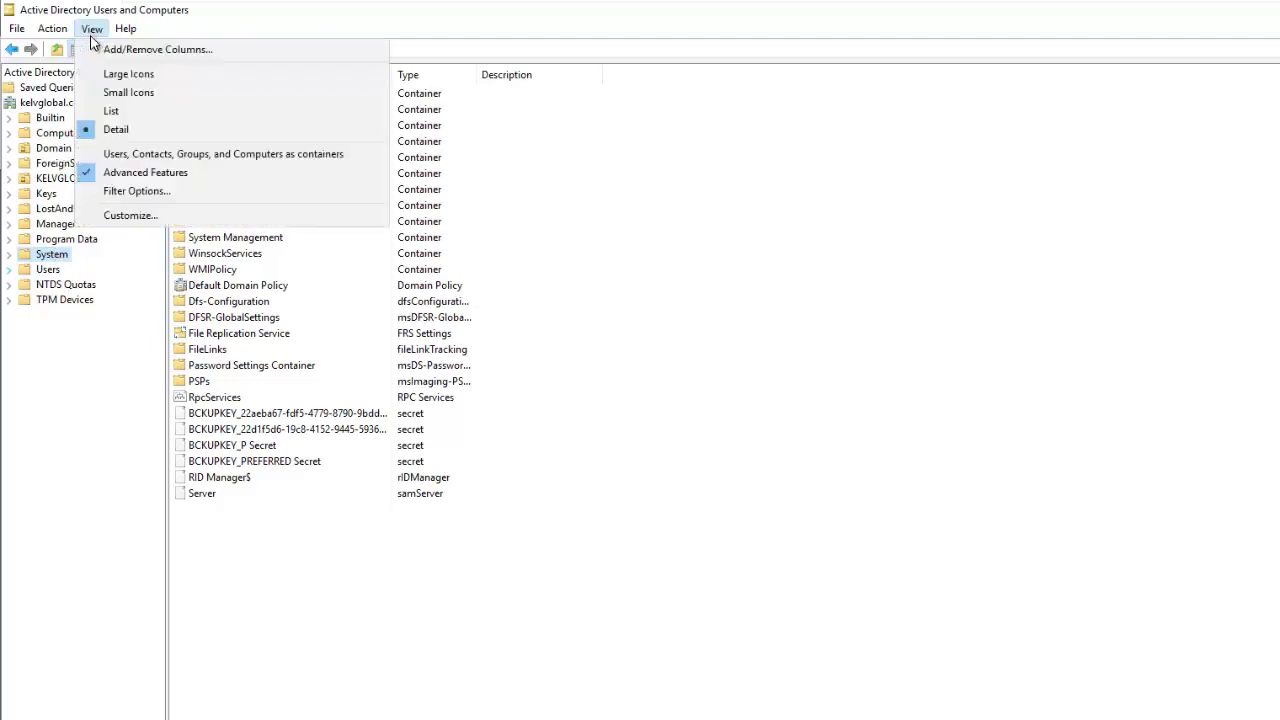
click(128, 174)
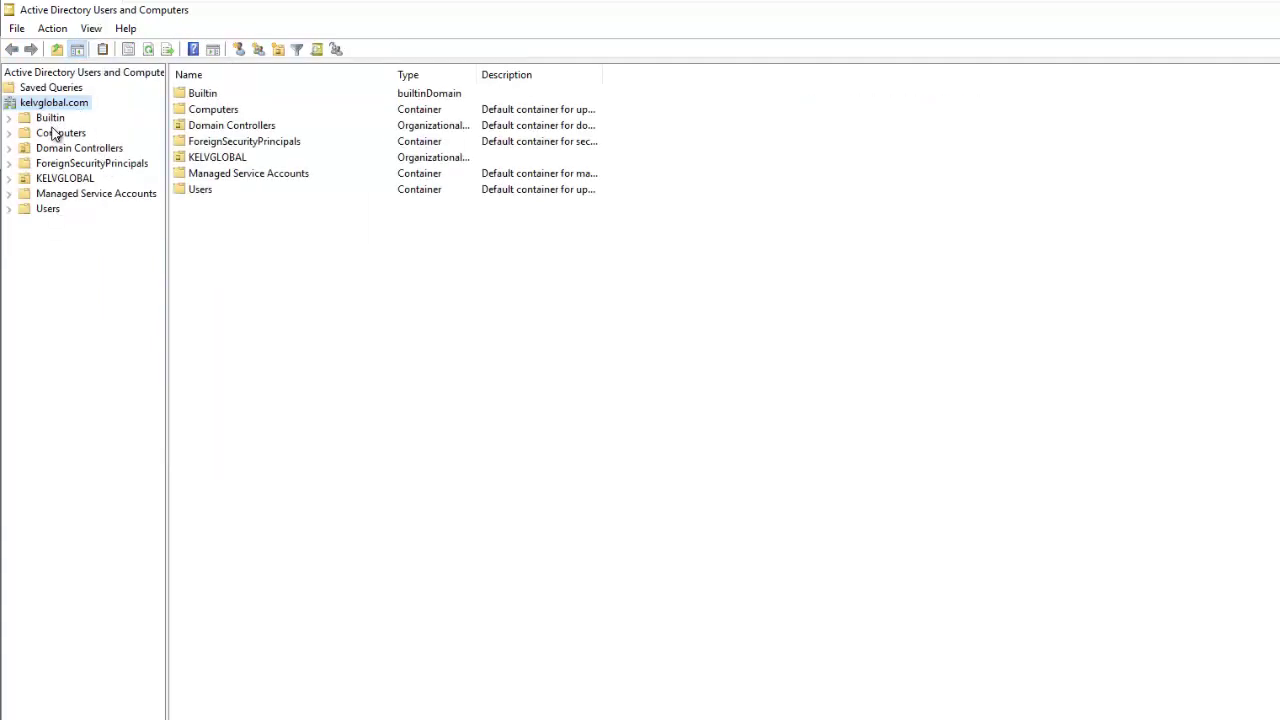
click(91, 30)
click(128, 174)
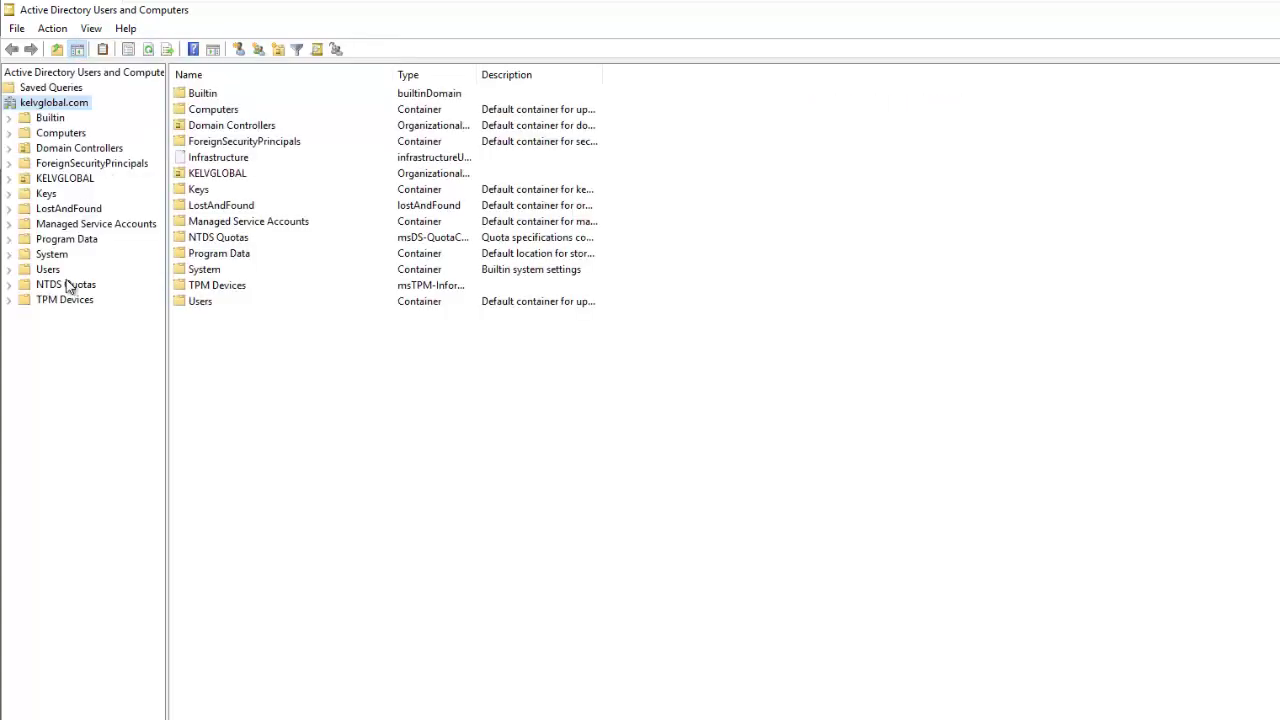
click(9, 254)
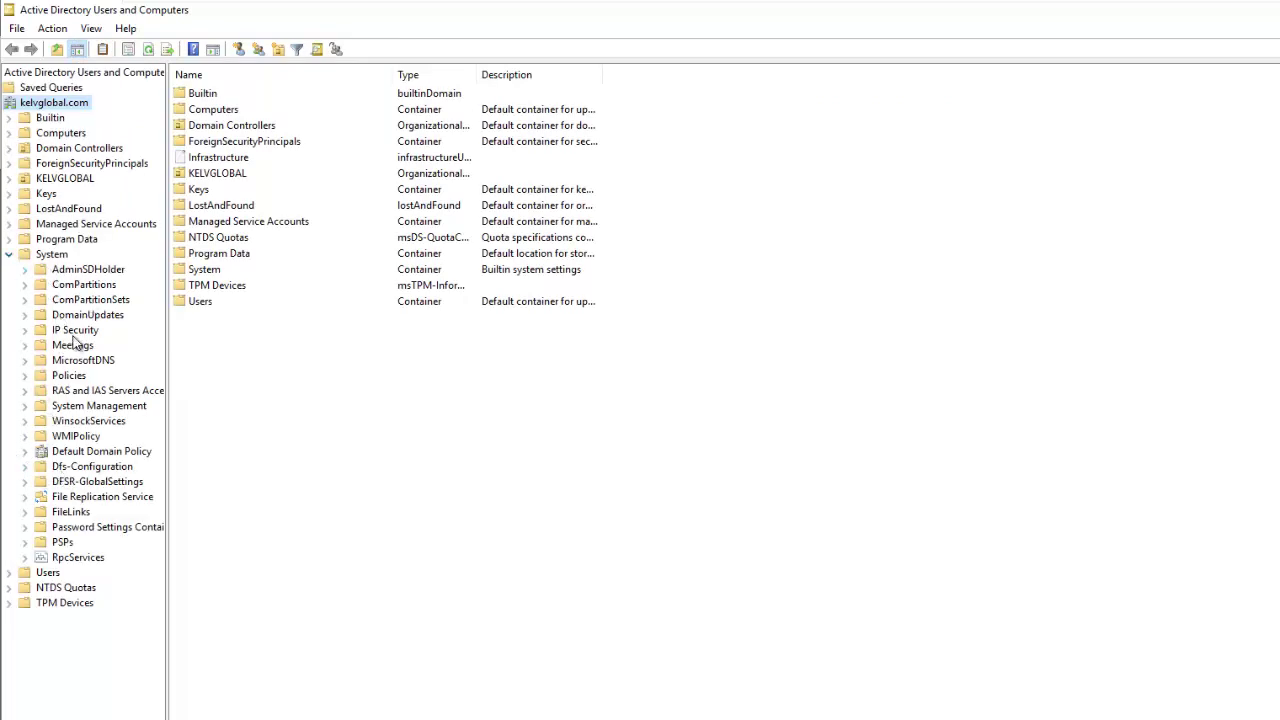
click(90, 407)
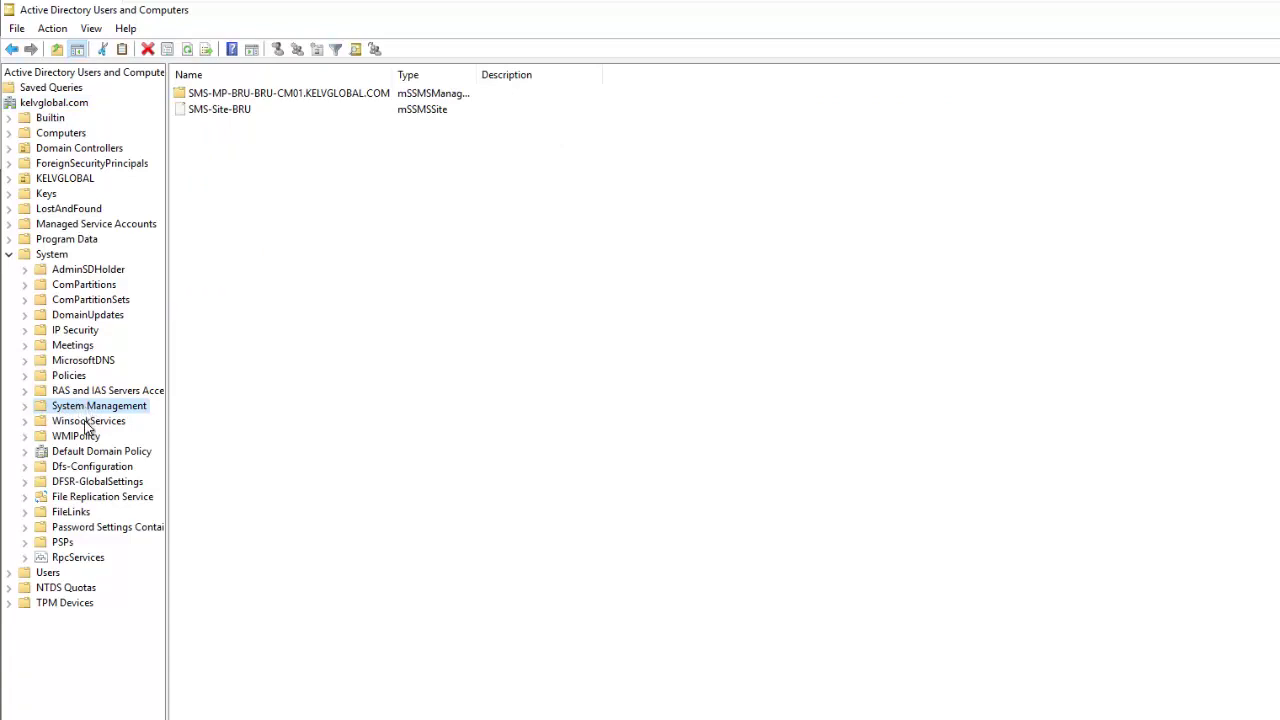
Expand System Management and open the Attribute Editor of SMS-Site-BRU's properties.
click(25, 406)
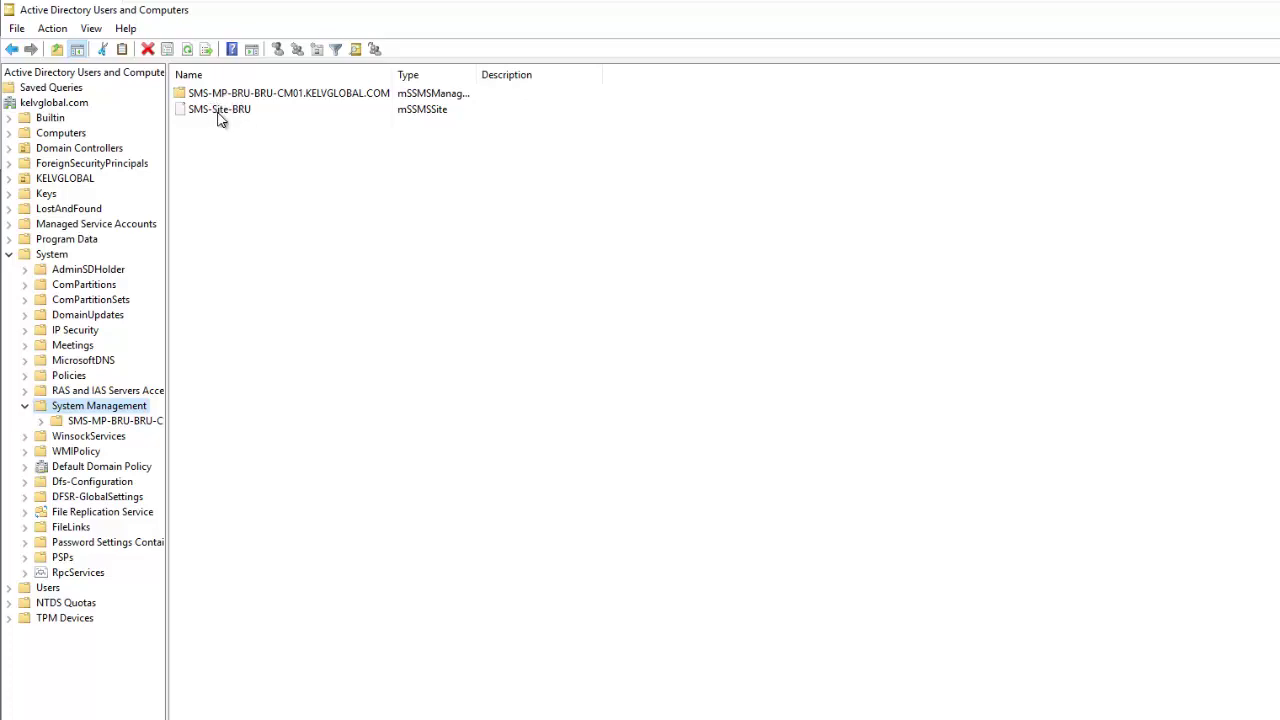
right_click(219, 118)
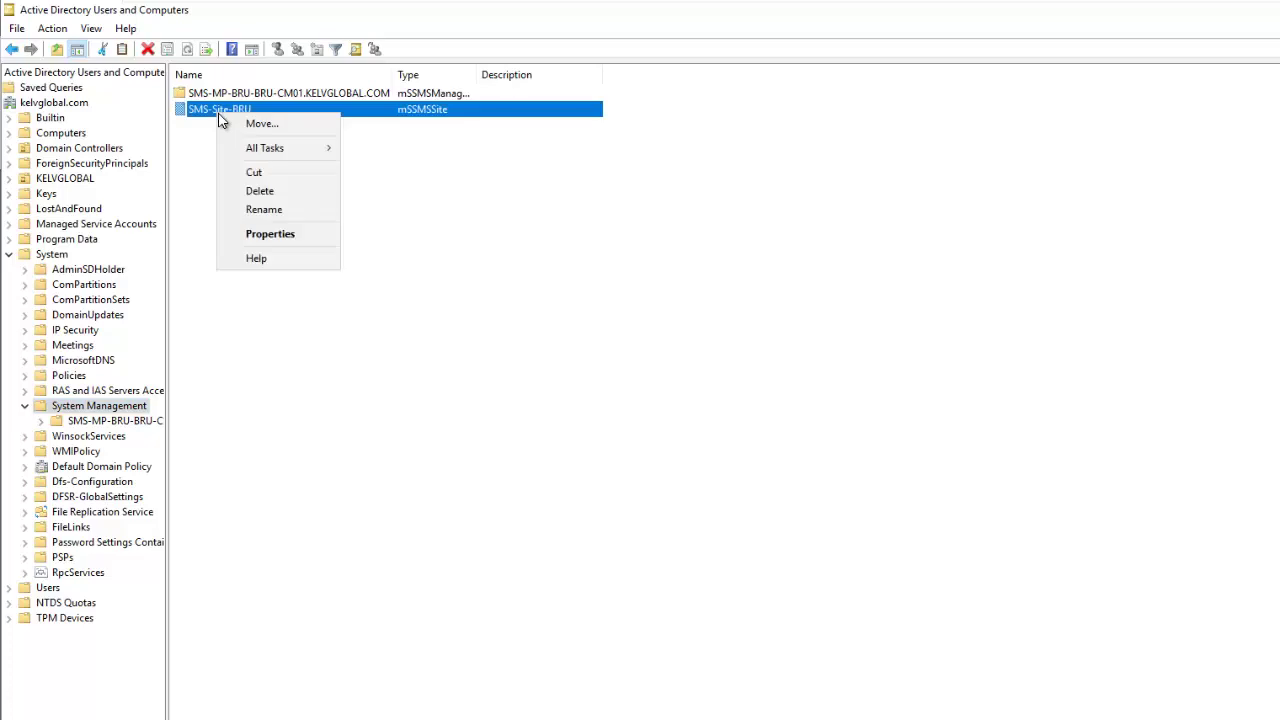
click(270, 238)
click(681, 131)
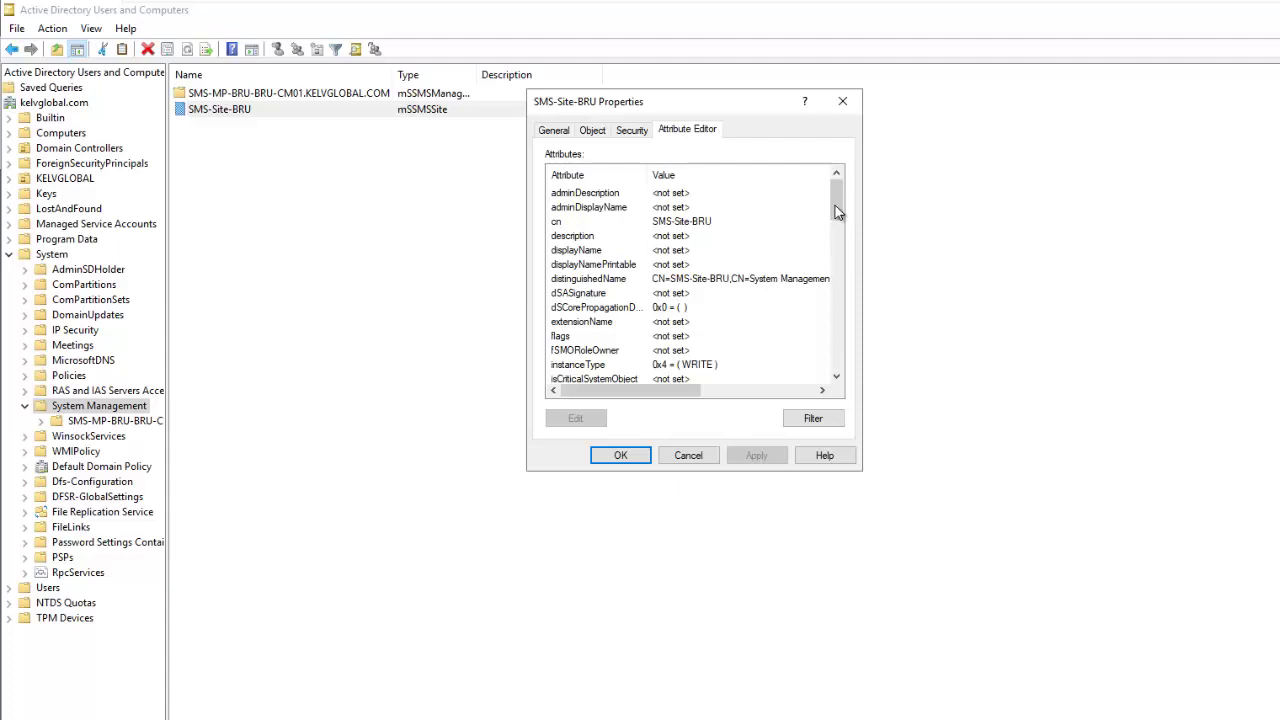
Review SMS-Site-BRU's attributes, select cn, and close the properties with OK.
drag(834, 218, 828, 270)
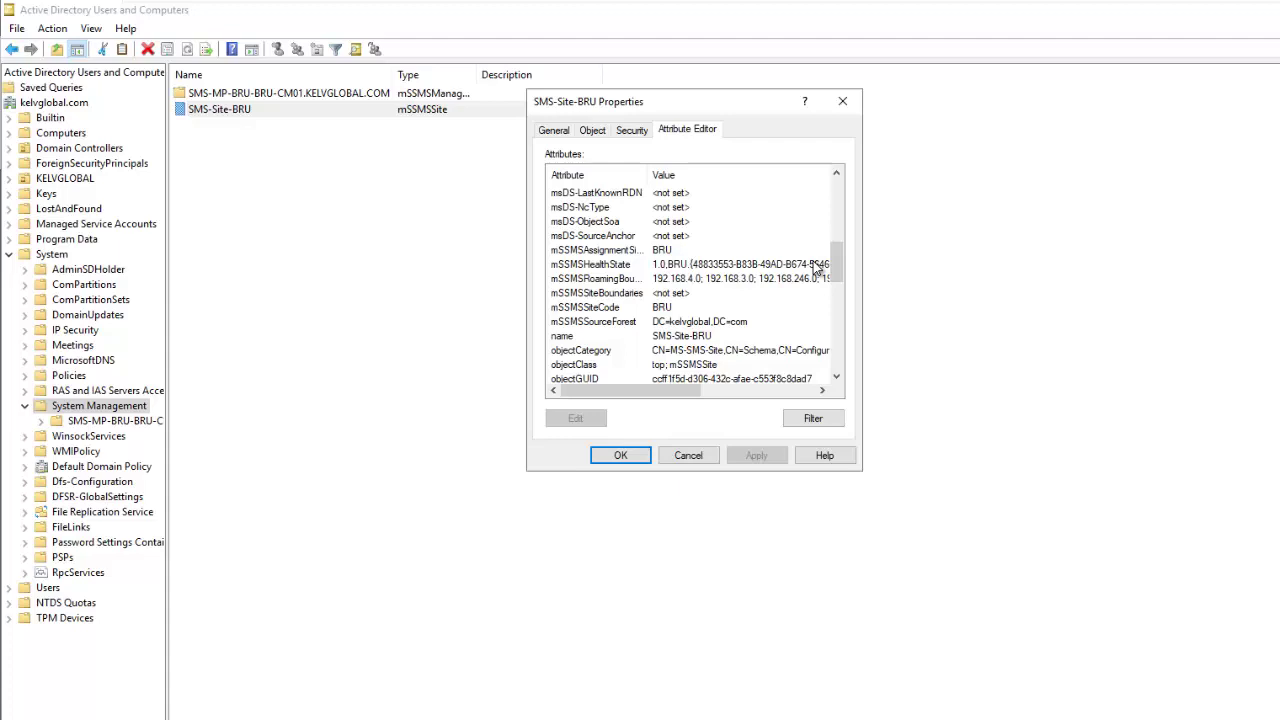
drag(832, 261, 832, 276)
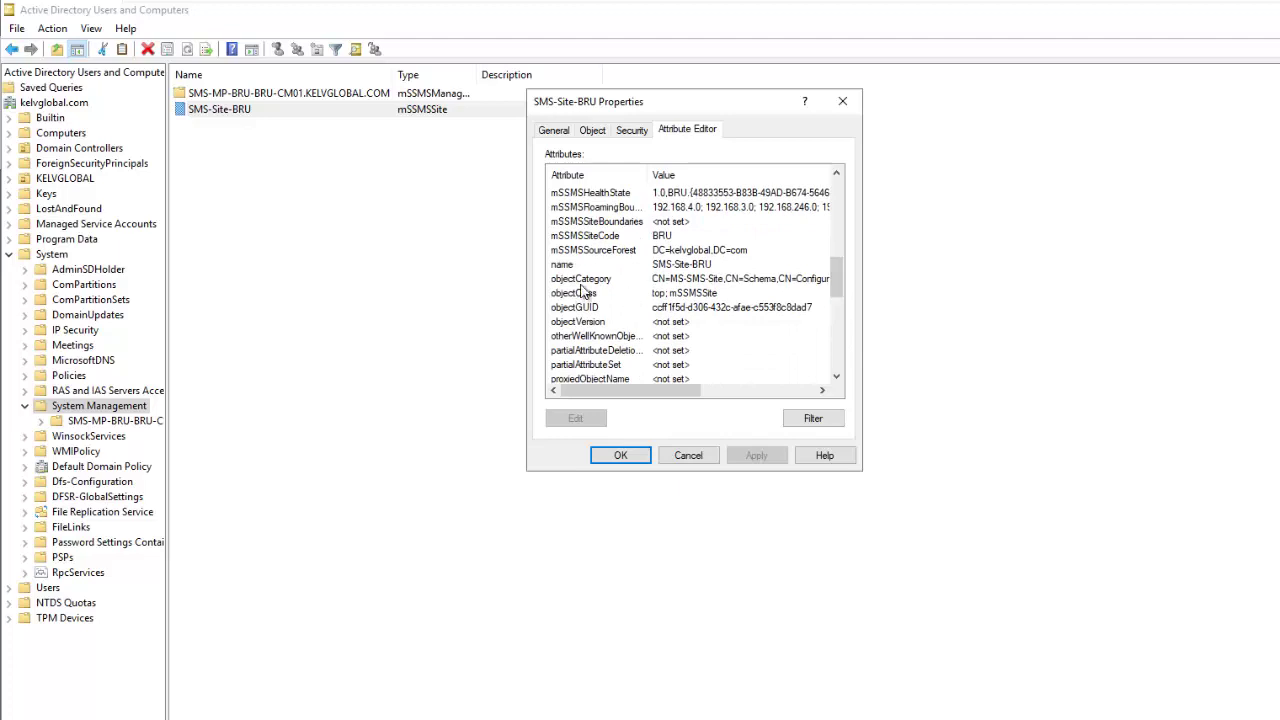
drag(831, 286, 838, 205)
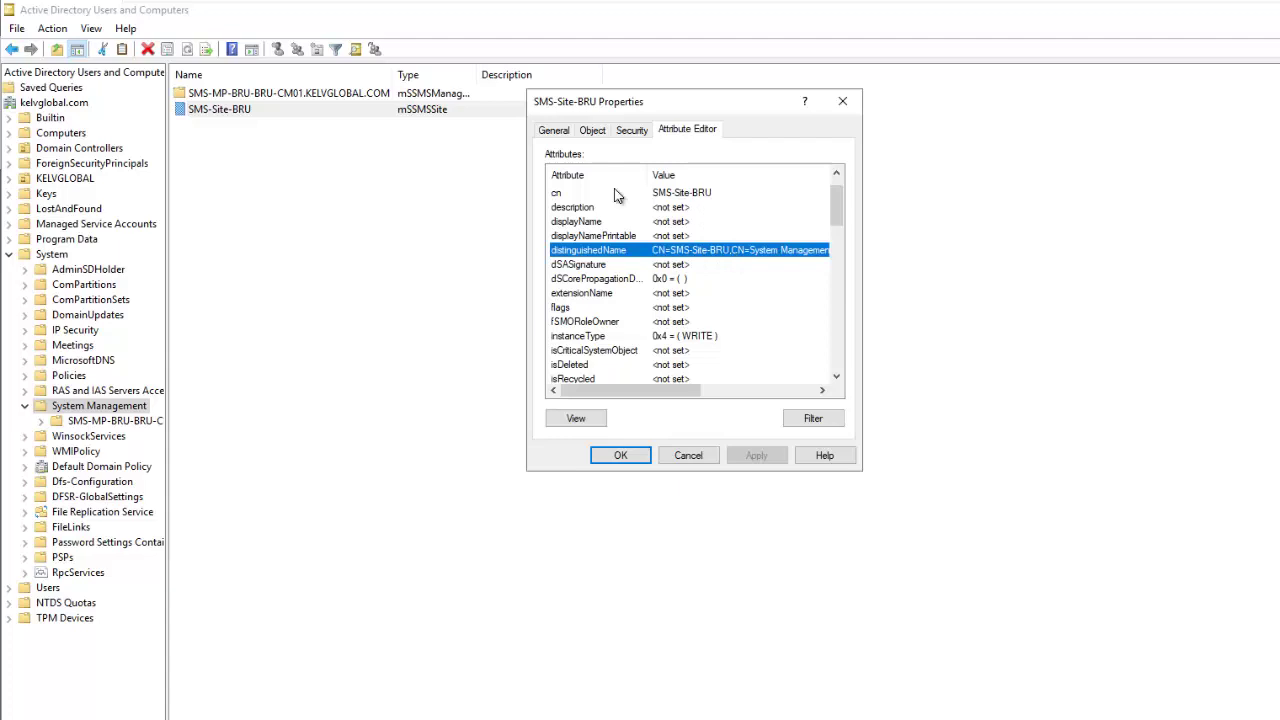
click(593, 193)
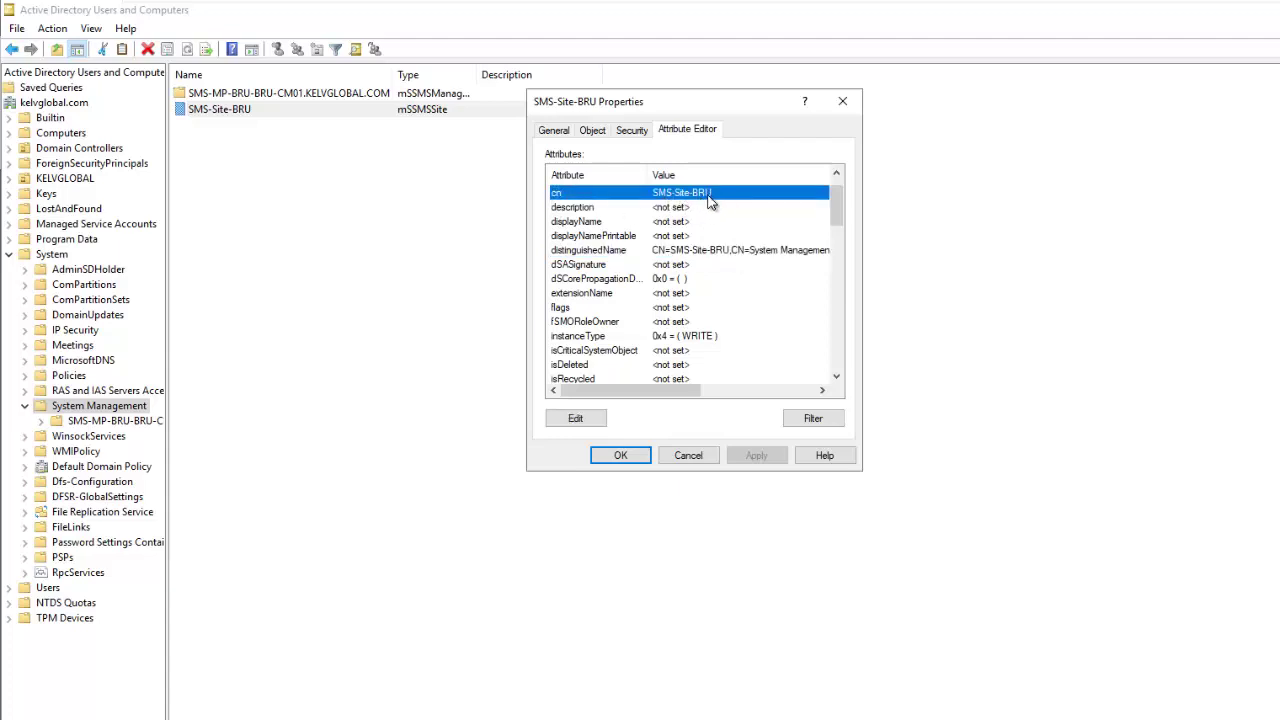
drag(835, 211, 837, 179)
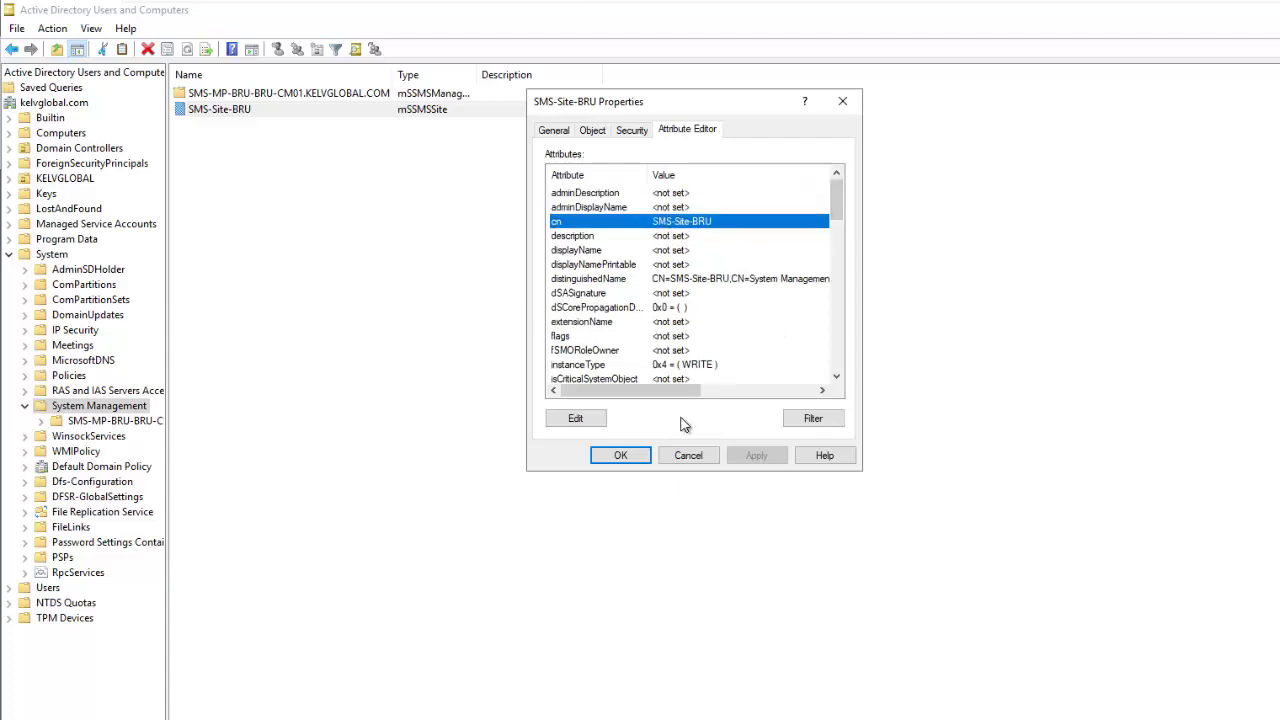
click(636, 457)
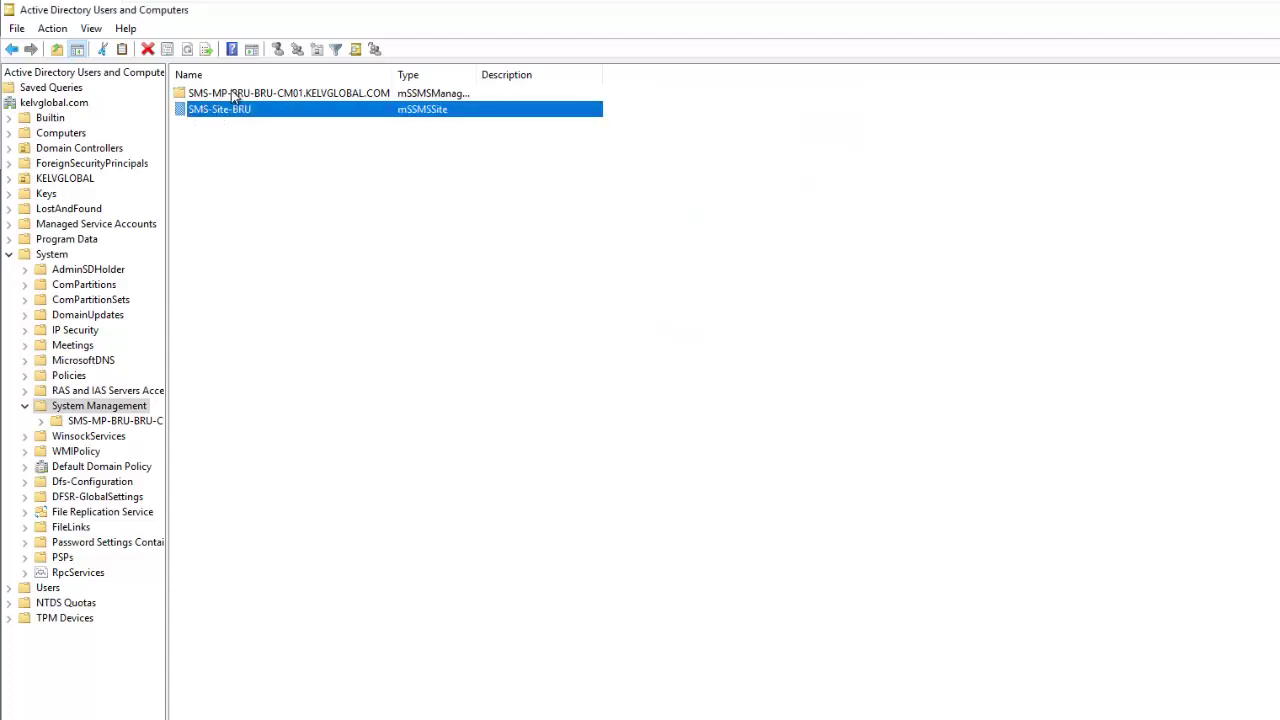
Open the Attribute Editor for SMS-MP-BRU-BRU-CM01.KELVGLOBAL.COM and select its cn attribute.
right_click(232, 95)
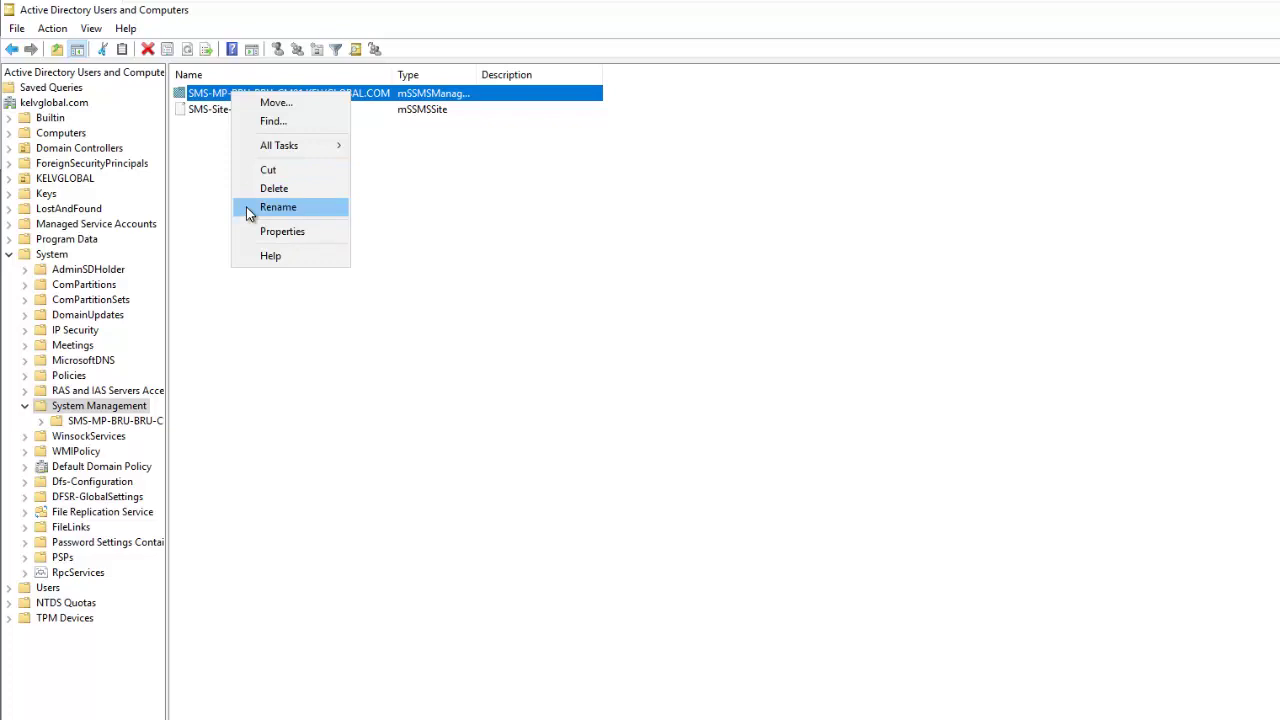
click(286, 232)
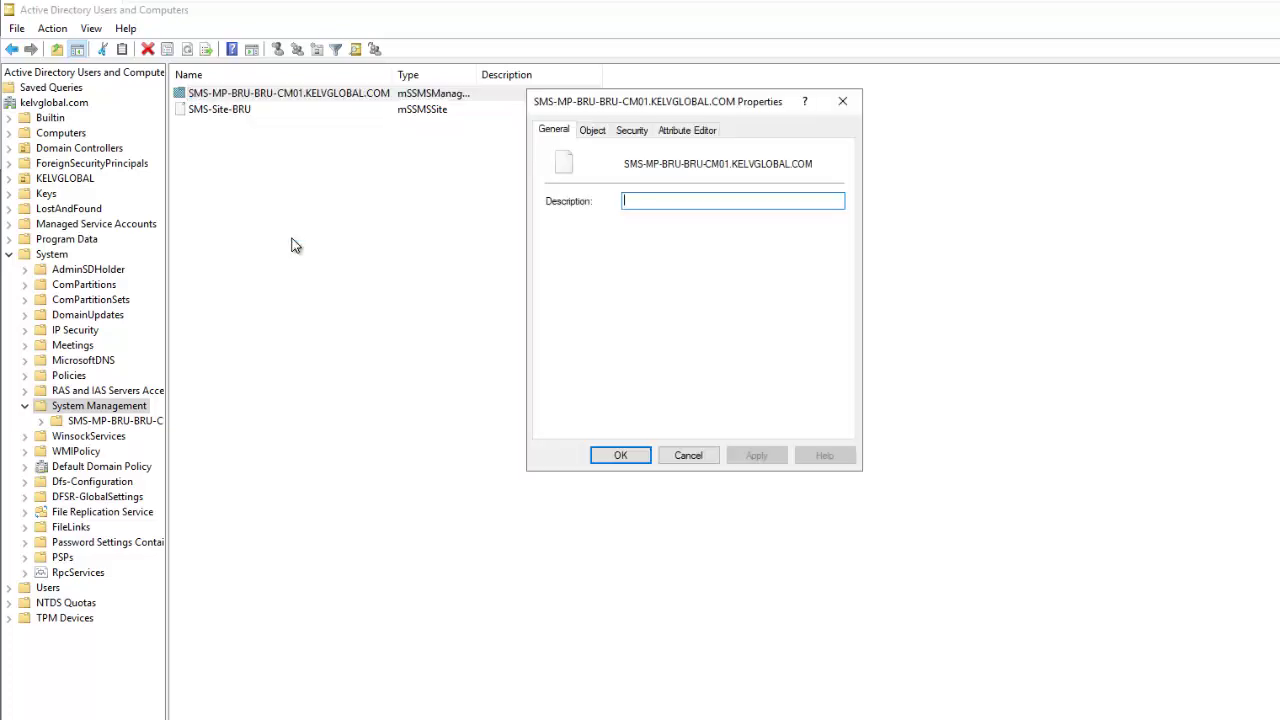
click(677, 133)
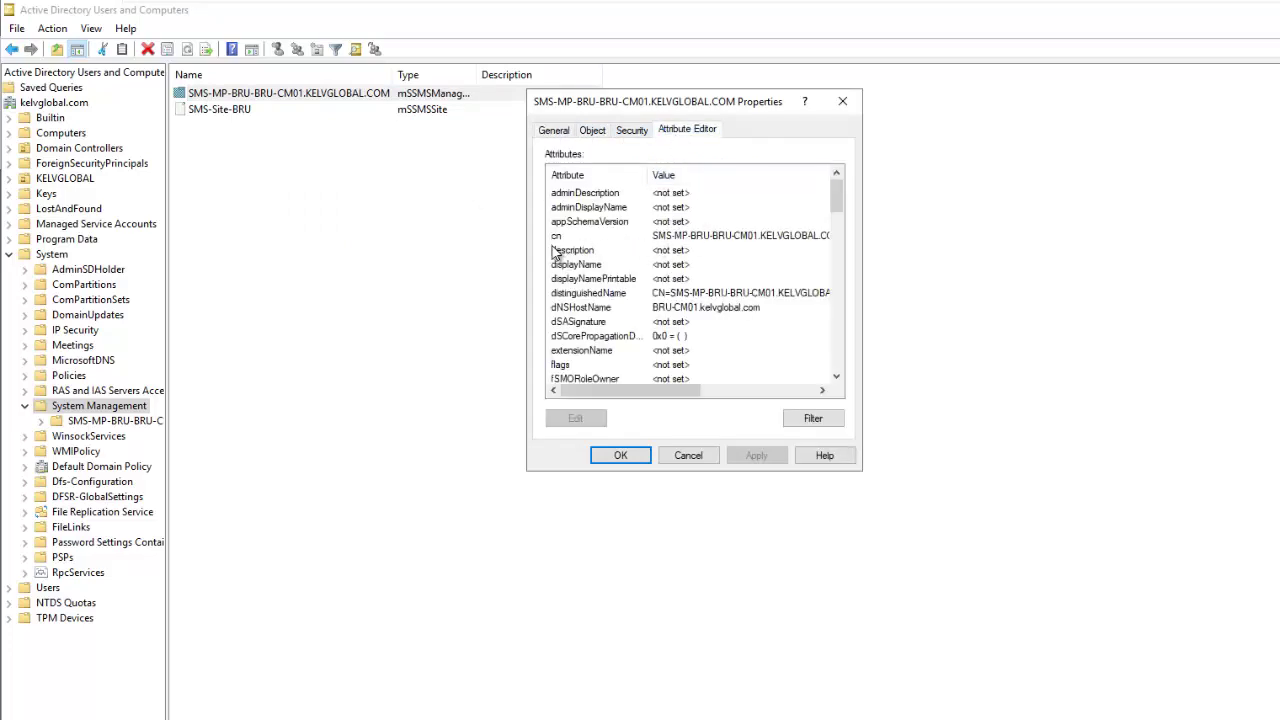
click(680, 238)
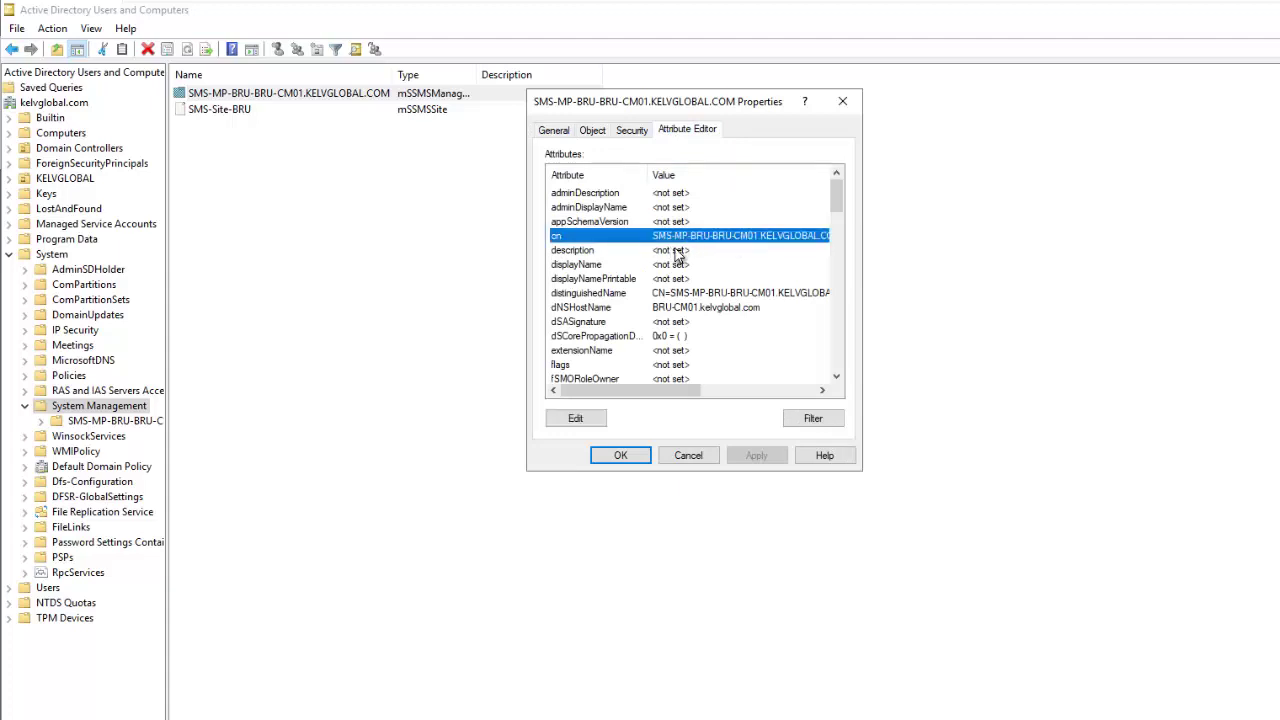